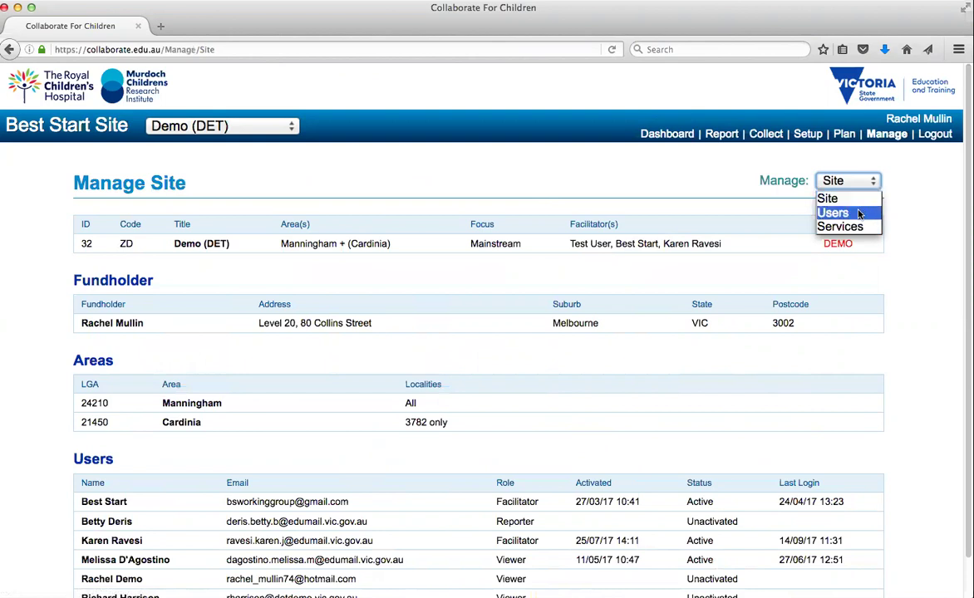
Open the Users page from the Manage menu to list the Demo (DET) site's users.
left_click(859, 214)
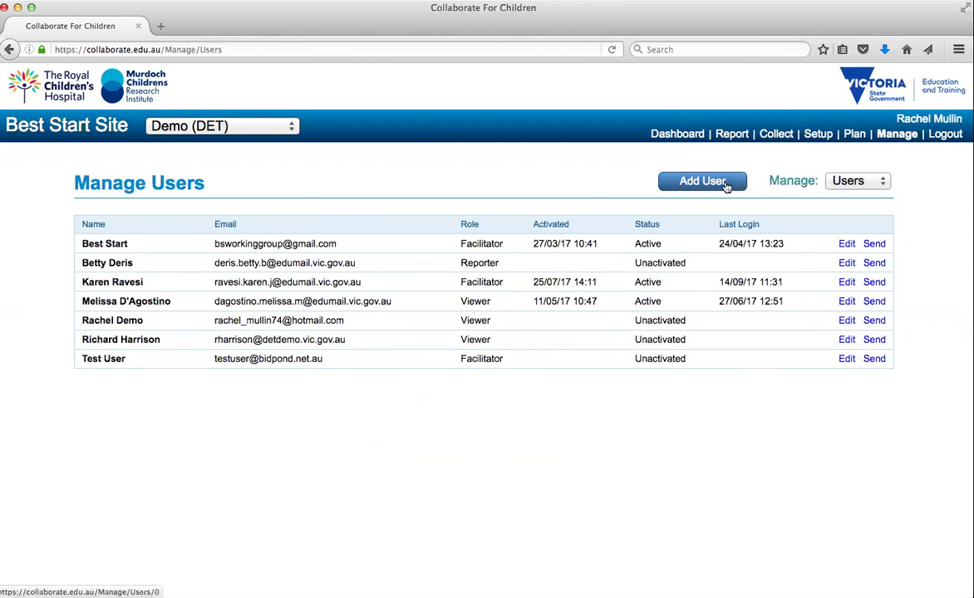
Start adding a new user from the Manage Users page.
left_click(726, 184)
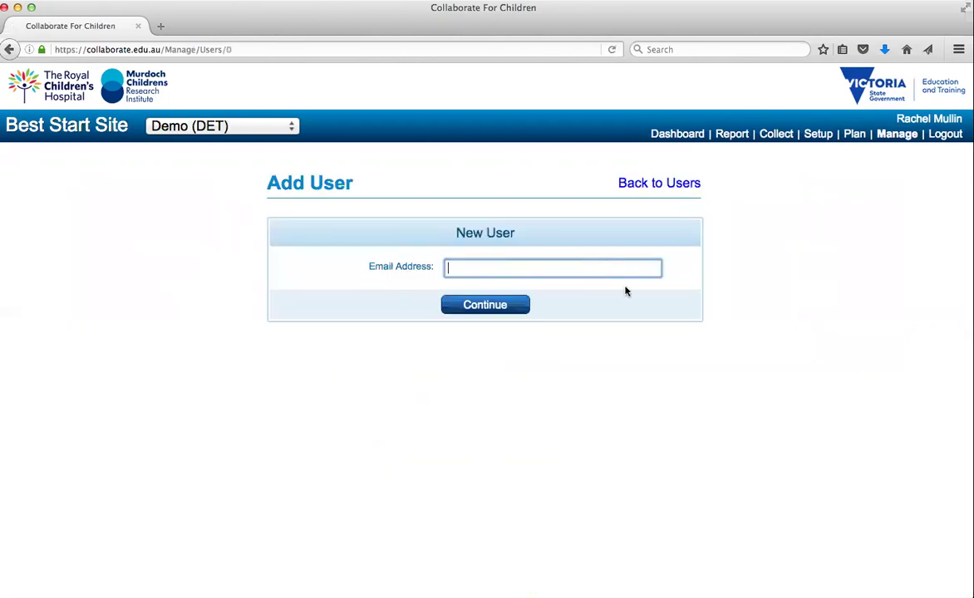
Submit a user's e-mail picked from the autocomplete suggestions; it is rejected as already assigned.
type("rachel")
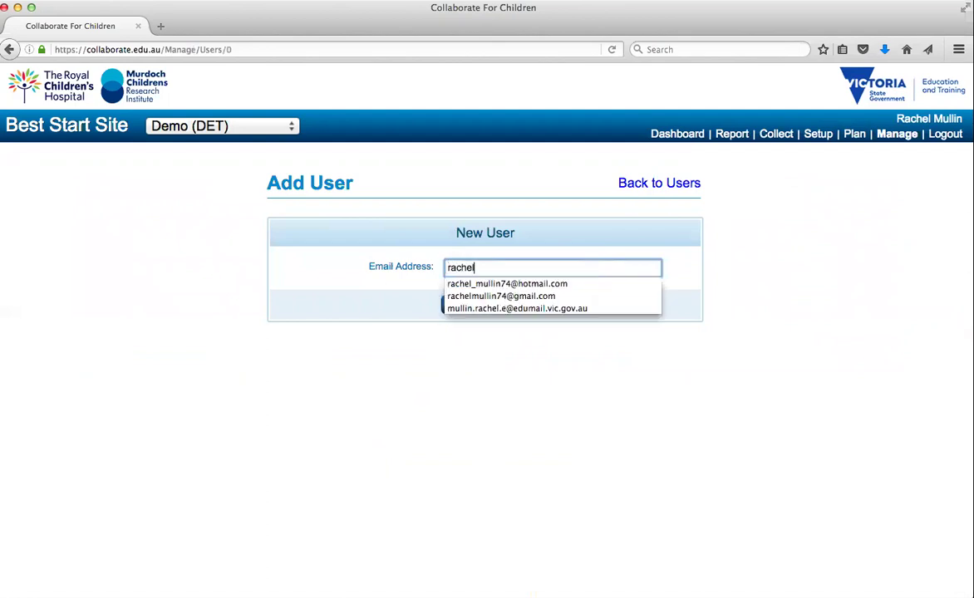
key("Down")
key("Return")
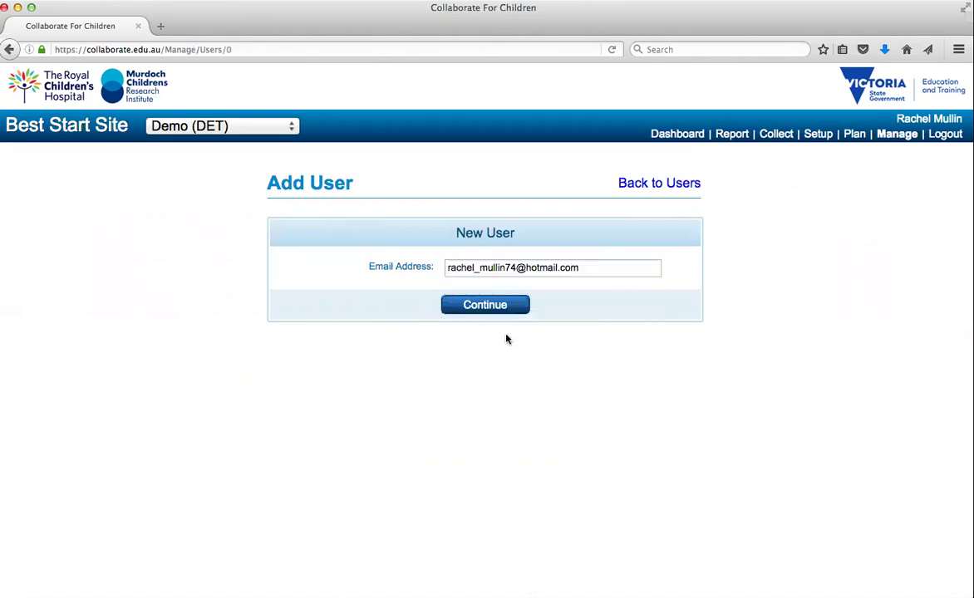
left_click(504, 305)
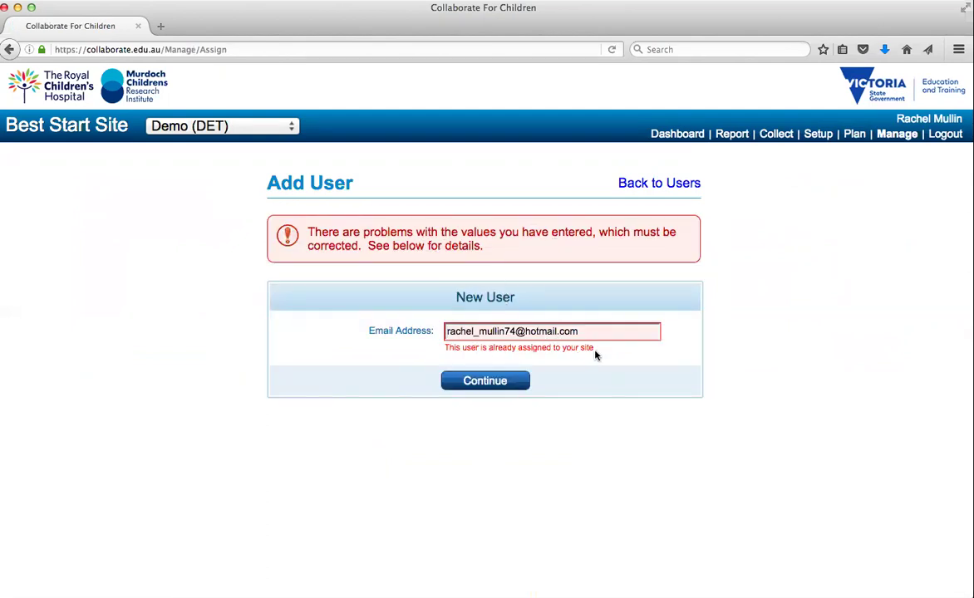
Change the demo user's role from Viewer to Reporter in Edit User and save.
left_click(665, 193)
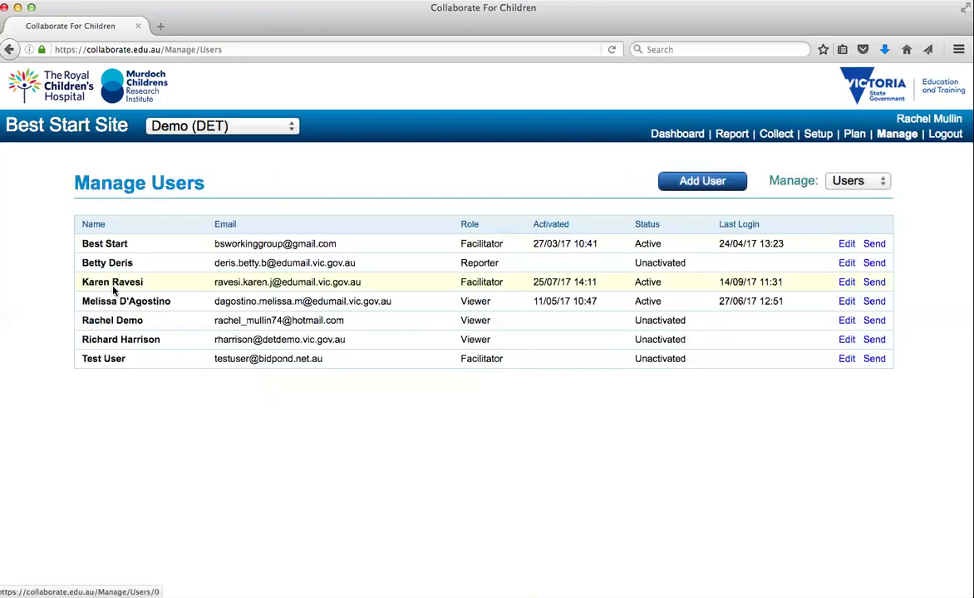
left_click(845, 324)
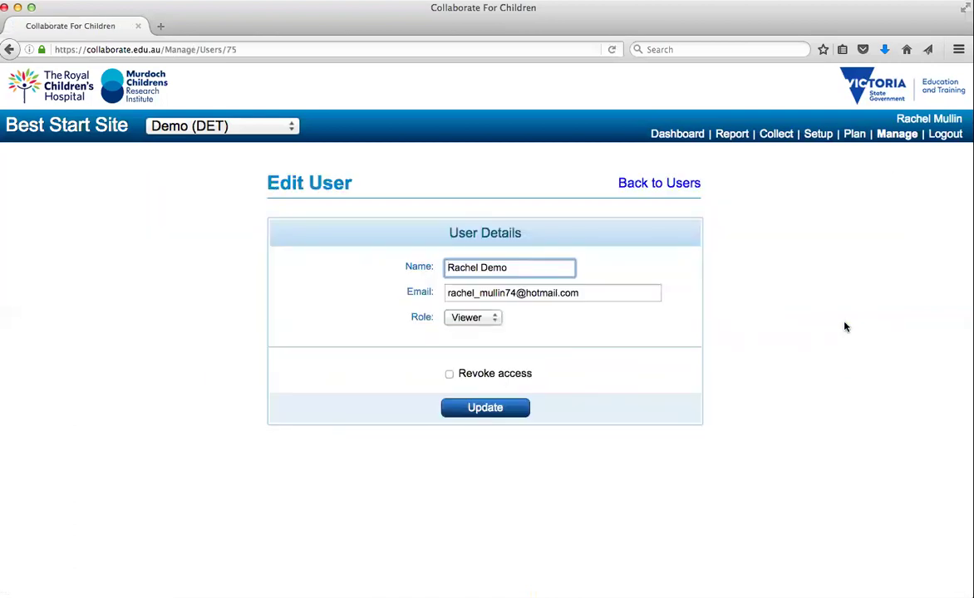
left_click(493, 319)
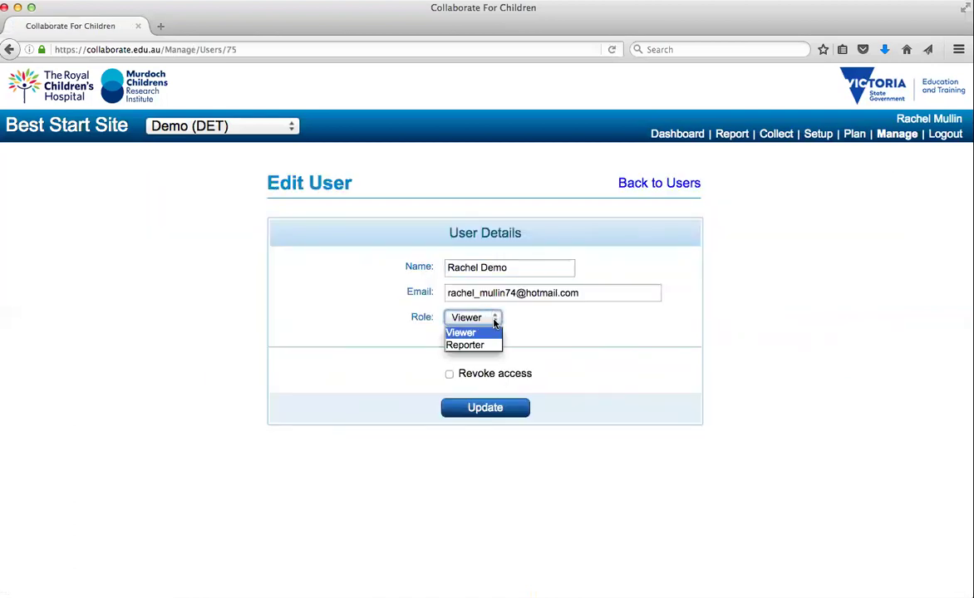
left_click(469, 345)
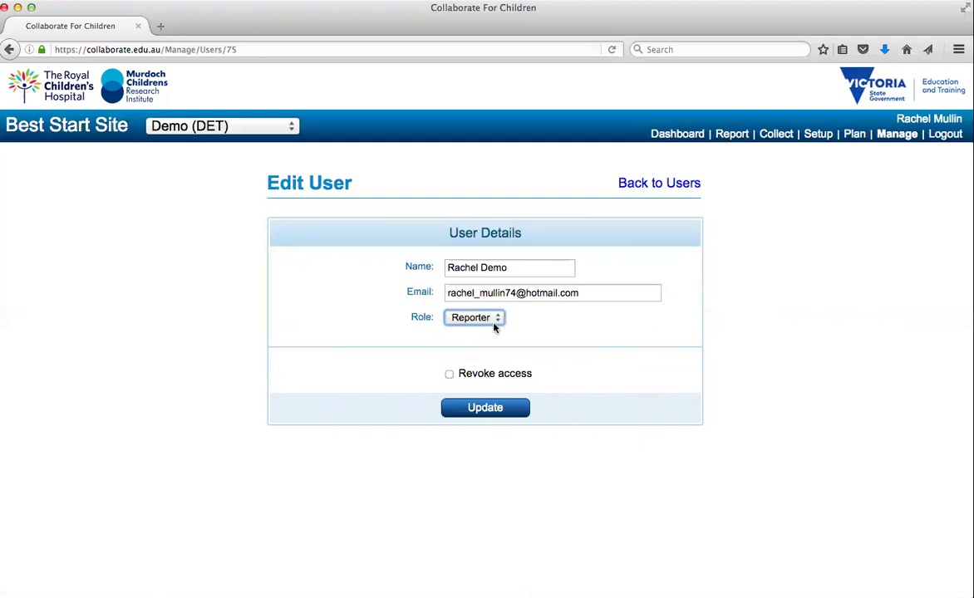
left_click(489, 414)
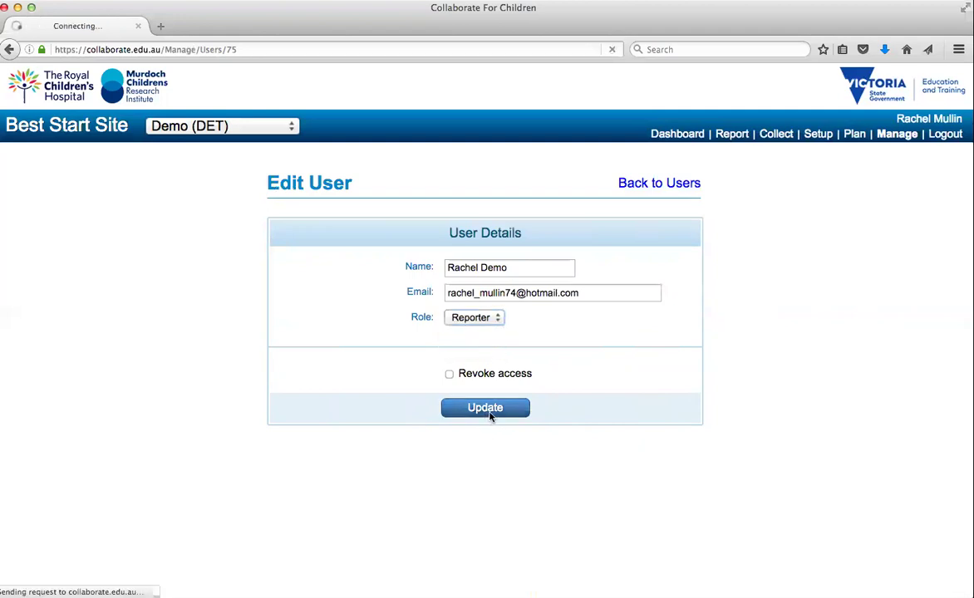
left_click(512, 282)
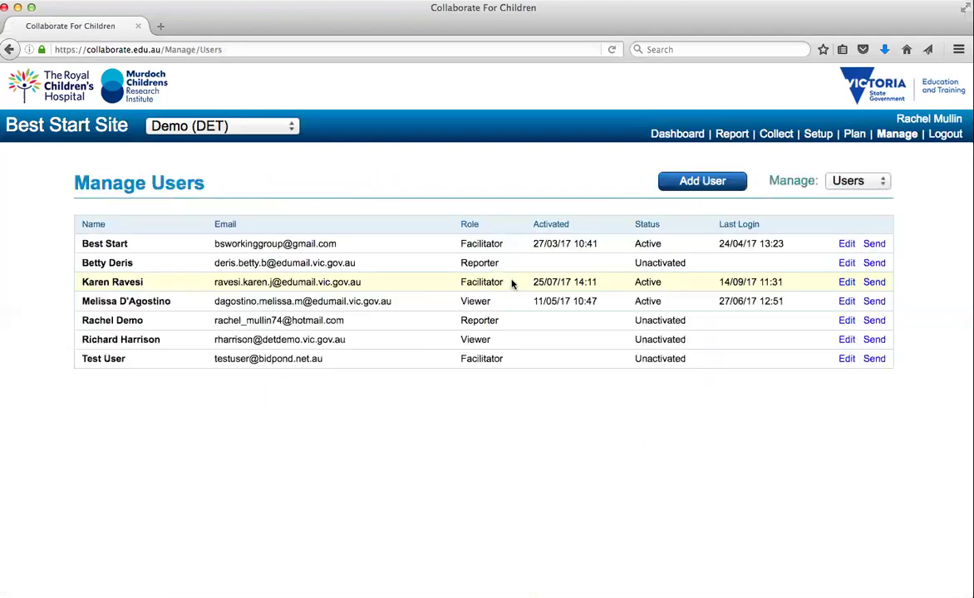
Add an existing account, using the second autocomplete e-mail suggestion, to the site as a Reporter.
left_click(669, 182)
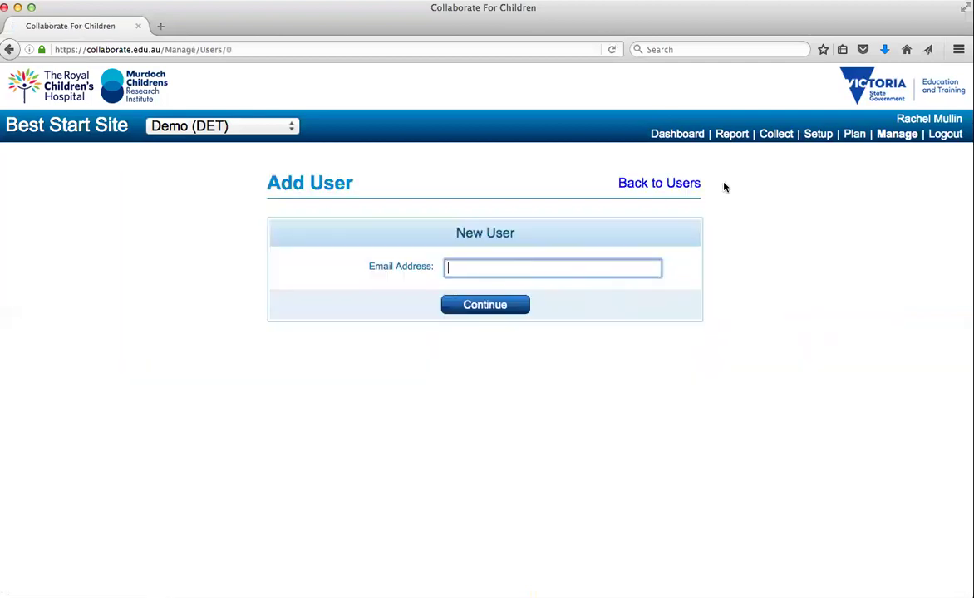
type("rach")
key("Down")
key("Down")
key("Return")
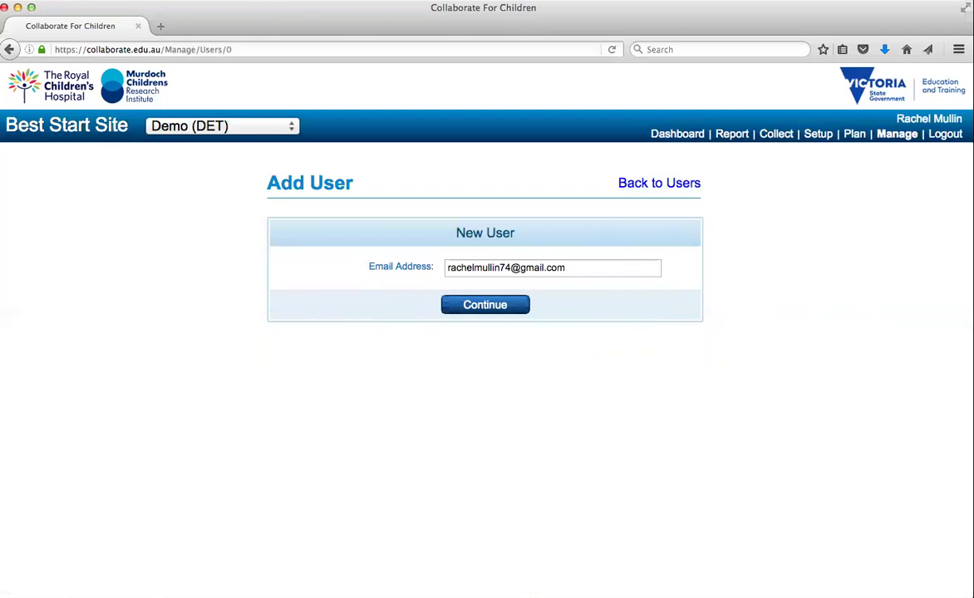
left_click(483, 307)
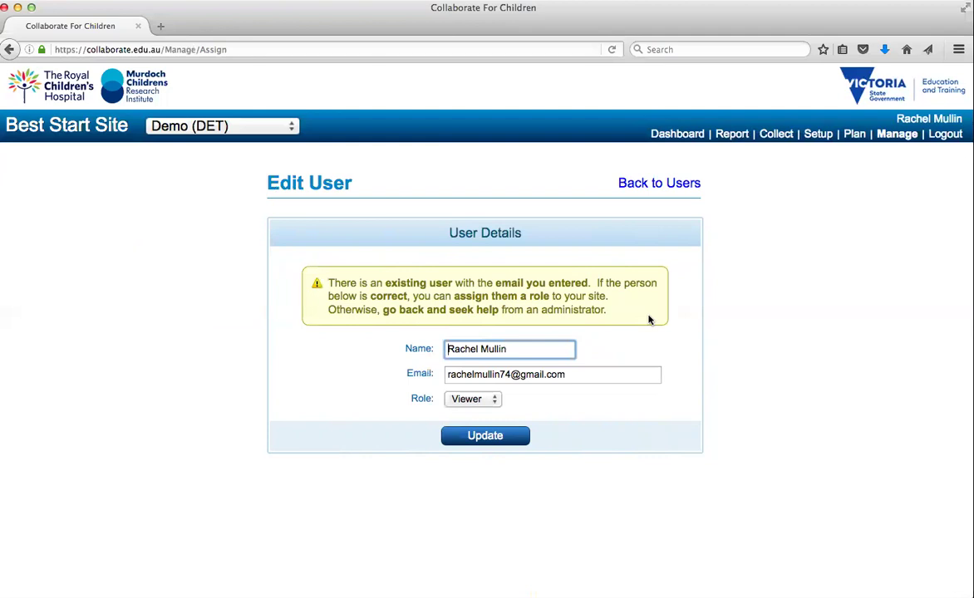
left_click(491, 402)
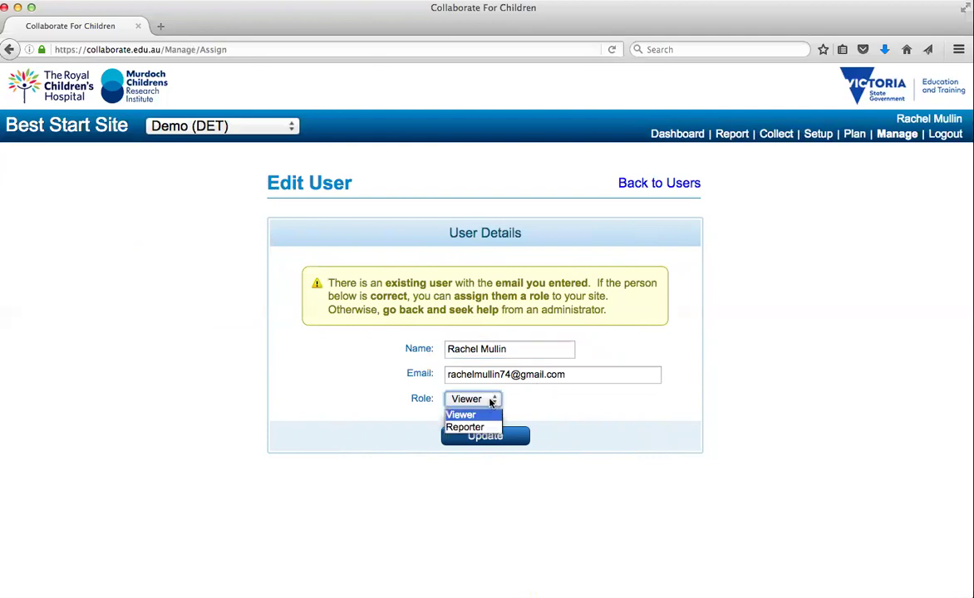
left_click(465, 427)
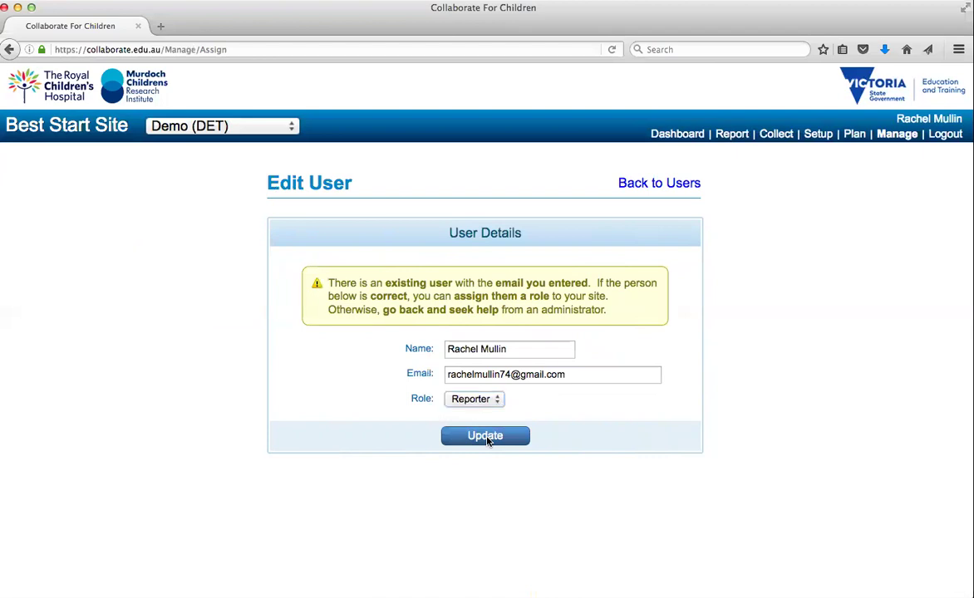
left_click(486, 437)
left_click(510, 282)
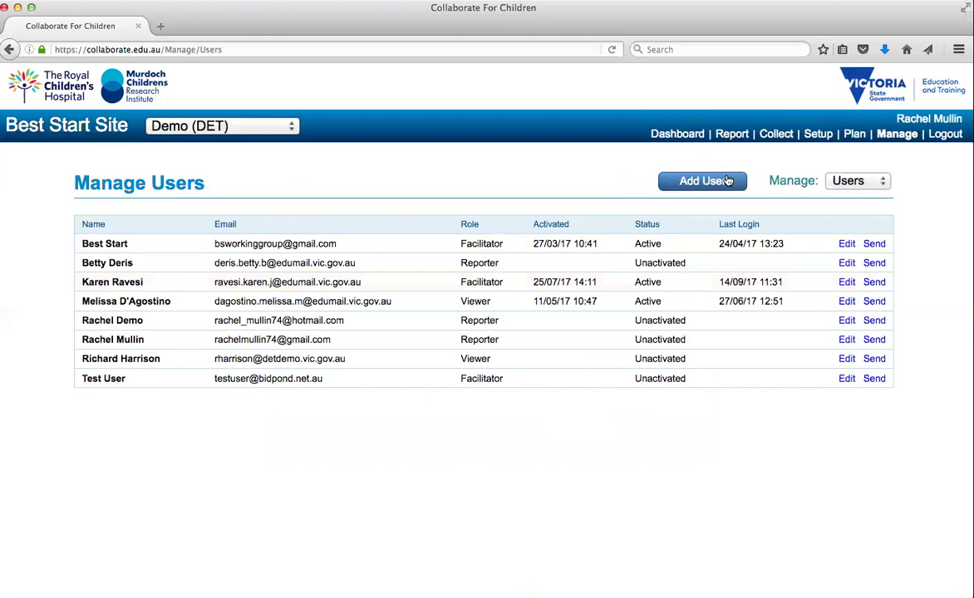
Create a new Viewer user named 'Test User' with a new e-mail and activation email.
left_click(727, 181)
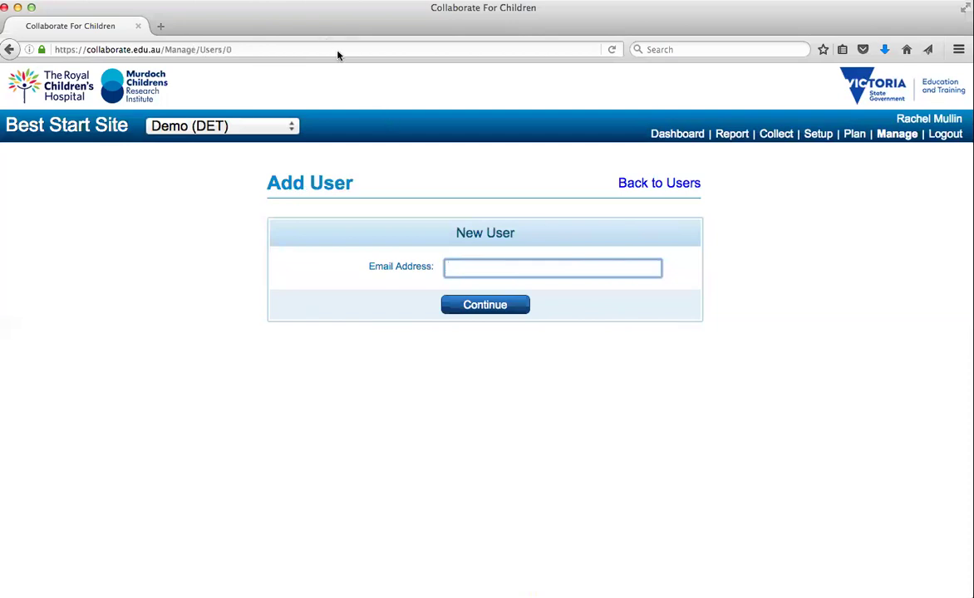
left_click(482, 266)
type("testemail.@test.com.au")
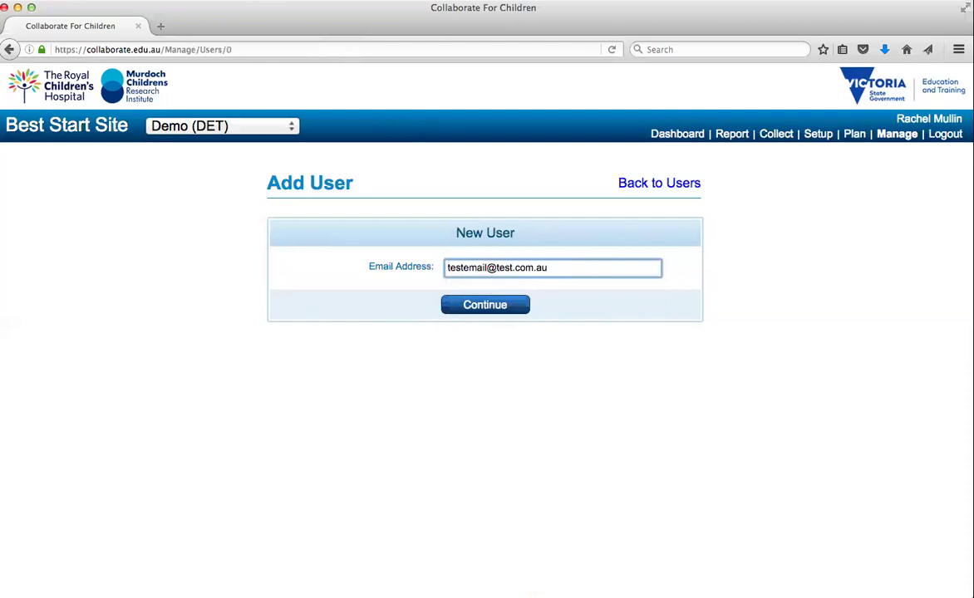
left_click(470, 307)
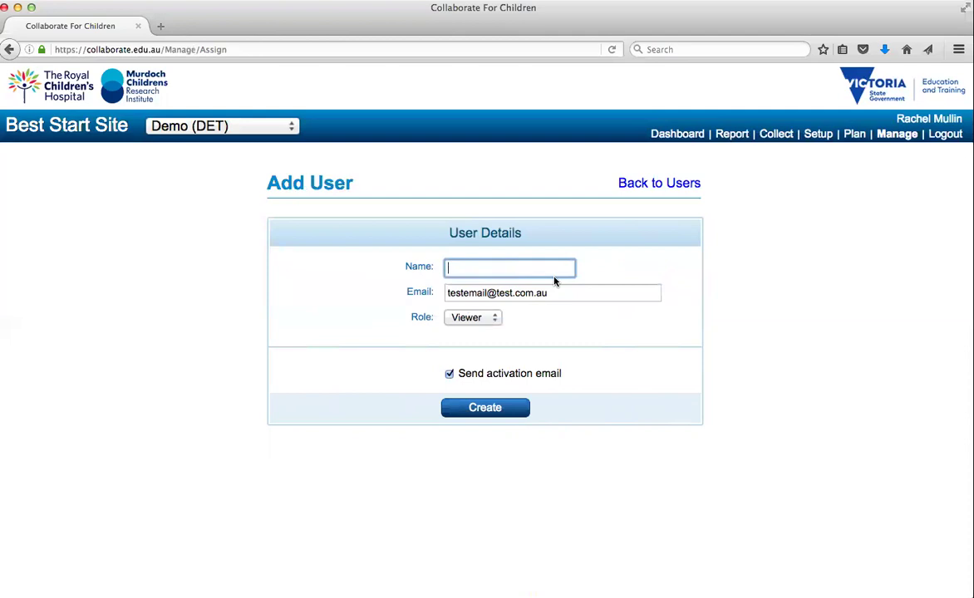
type("Test User")
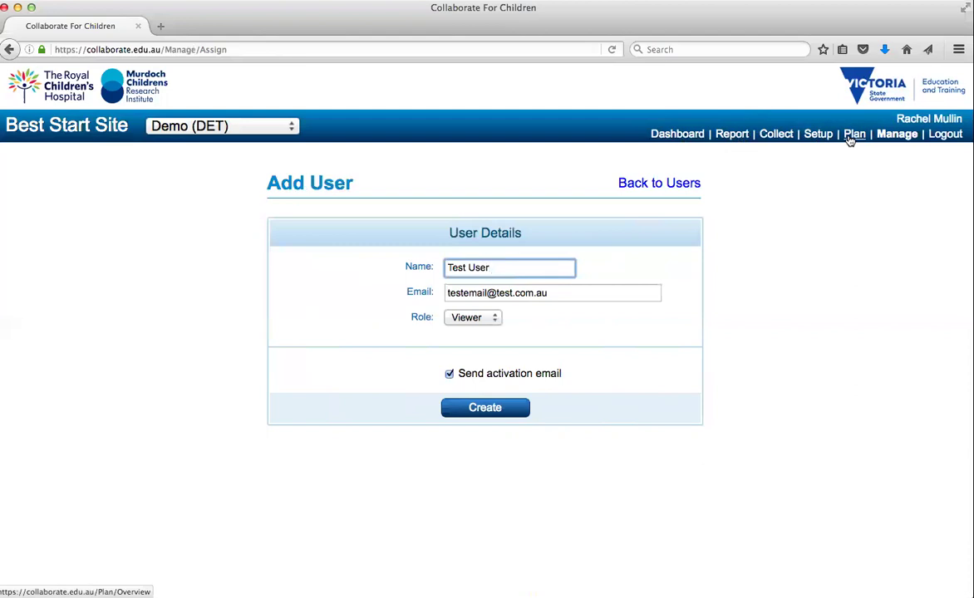
left_click(499, 411)
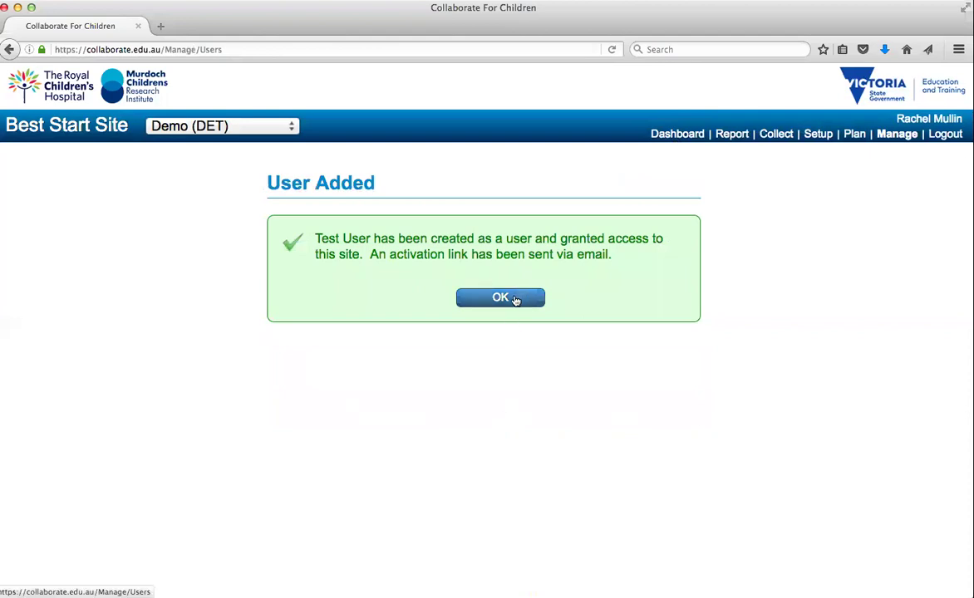
Send the Activate User message again to the demo user from their message history.
left_click(514, 299)
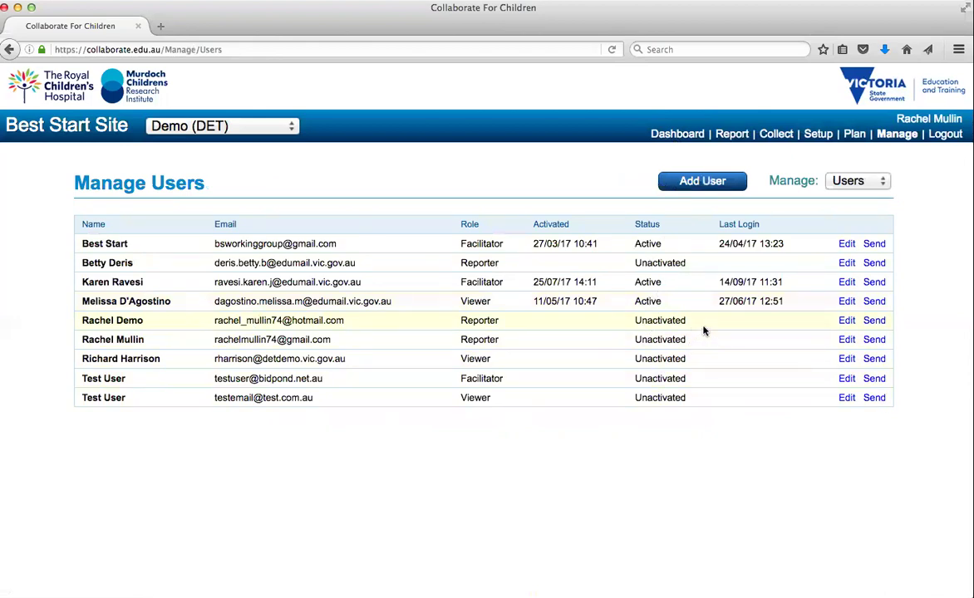
left_click(874, 321)
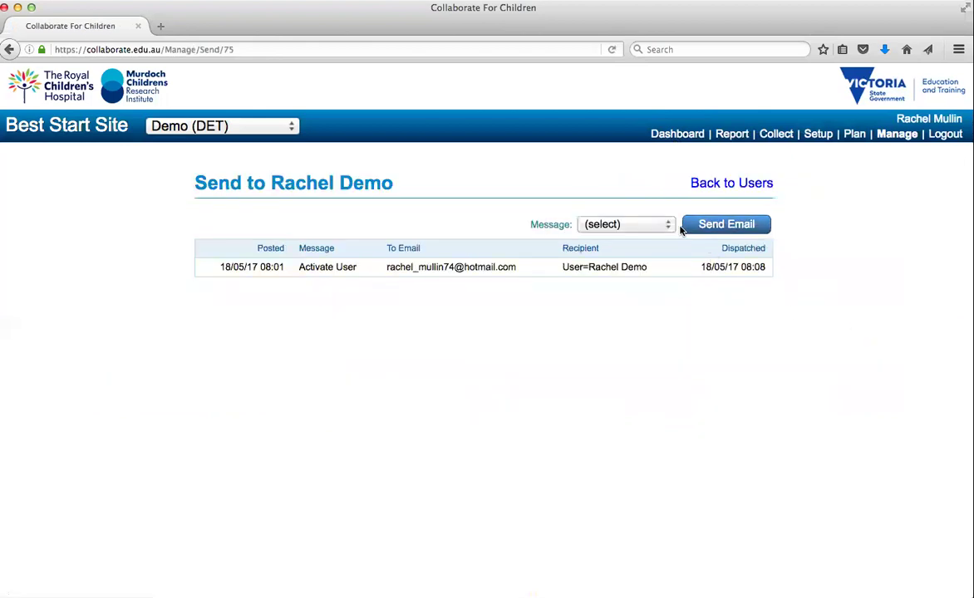
left_click(666, 224)
left_click(651, 268)
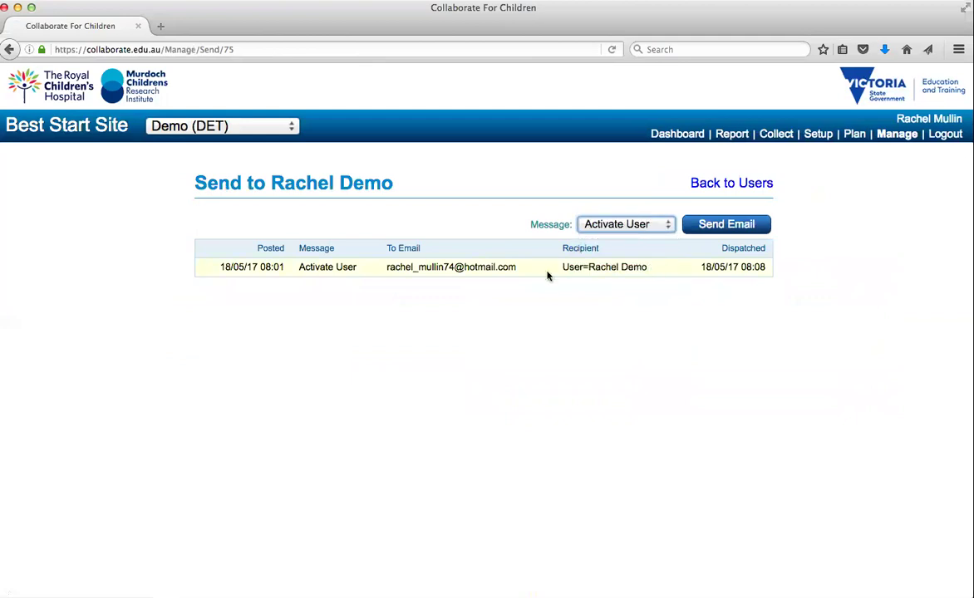
left_click(715, 229)
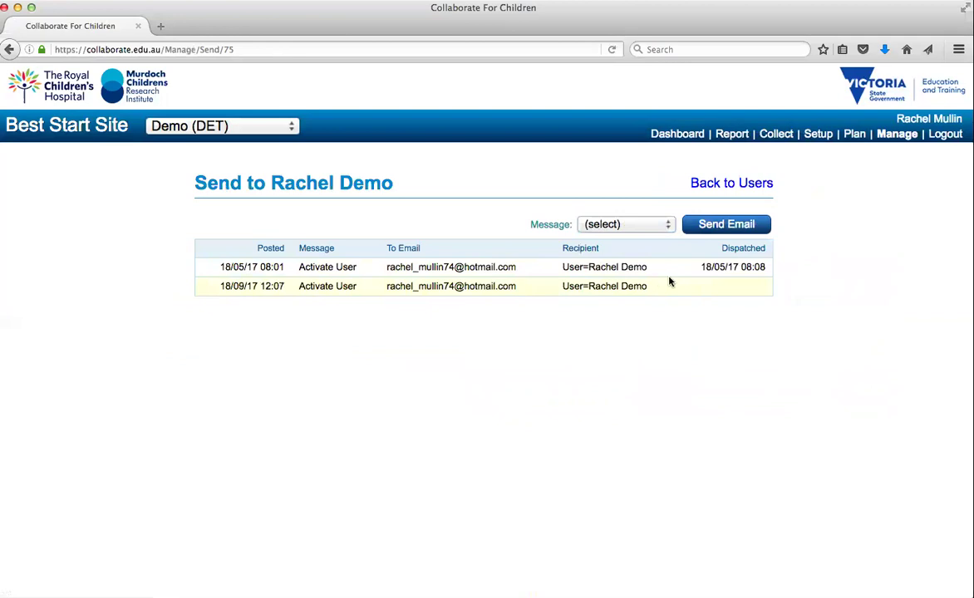
Return to the users list and switch to Manage Services via the Manage menu.
left_click(730, 185)
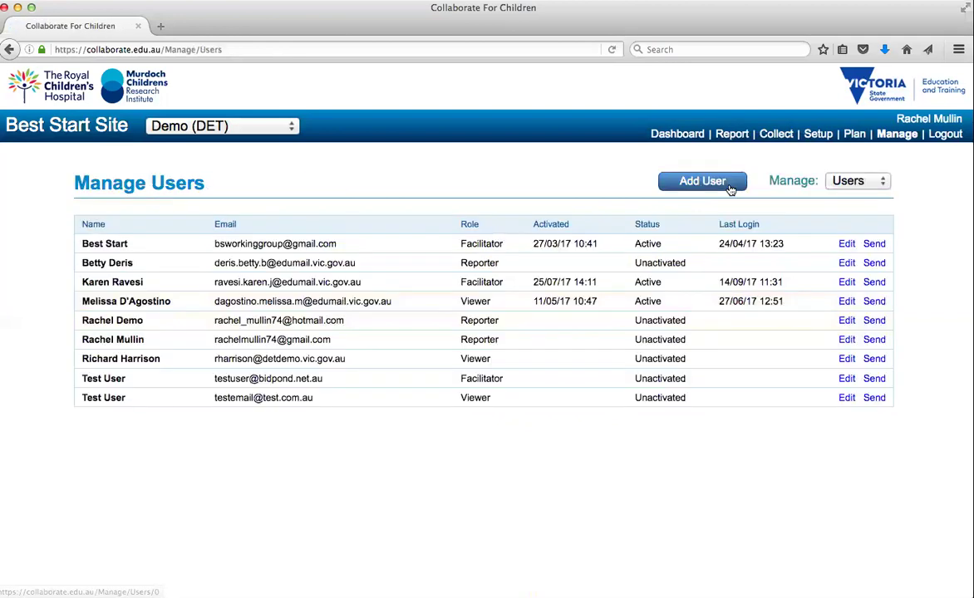
left_click(885, 181)
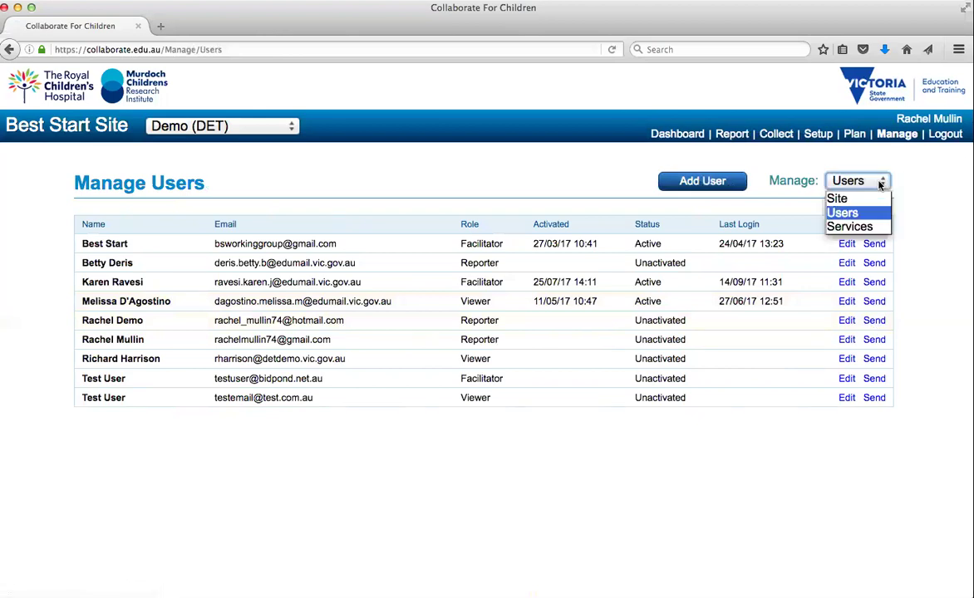
left_click(856, 224)
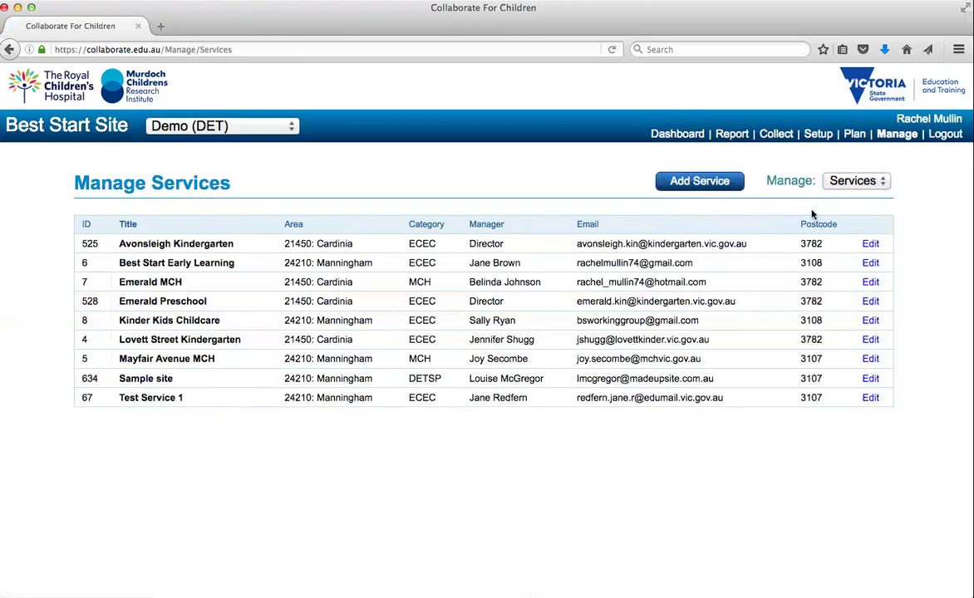
Add a service with organisation 'Test Service', category DETSP and area 24210: Manningham.
left_click(690, 181)
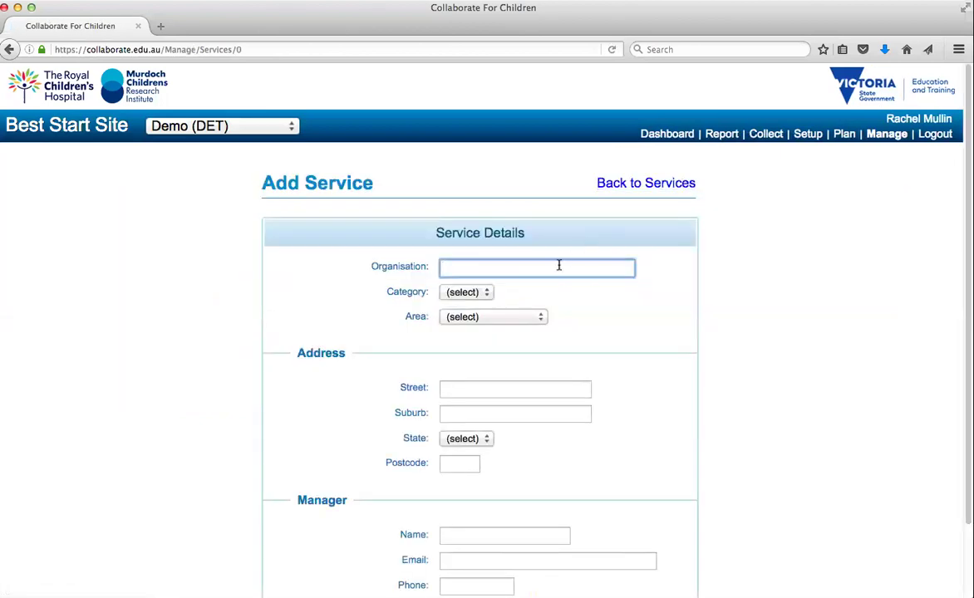
type("Test S")
type("ervice")
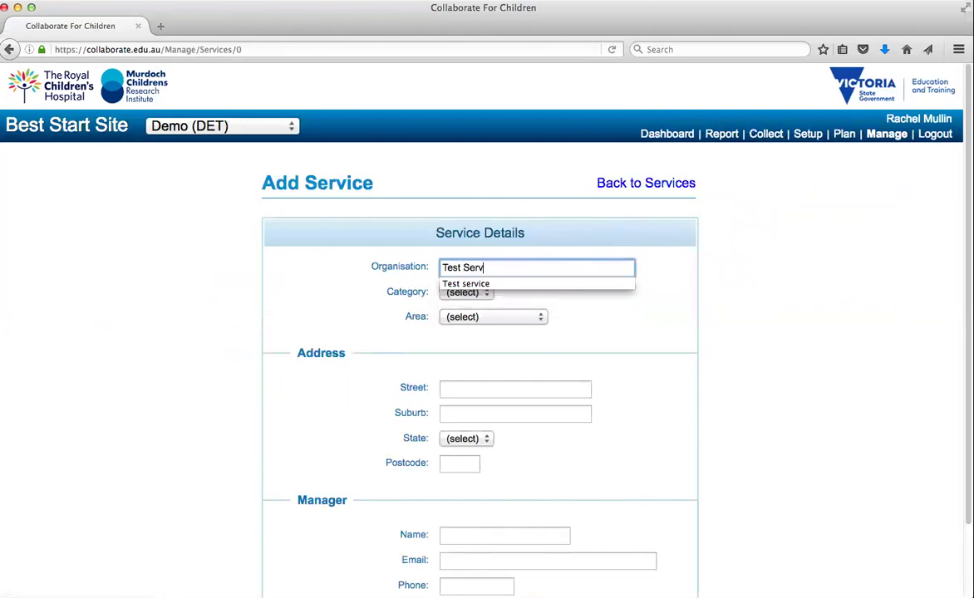
left_click(487, 296)
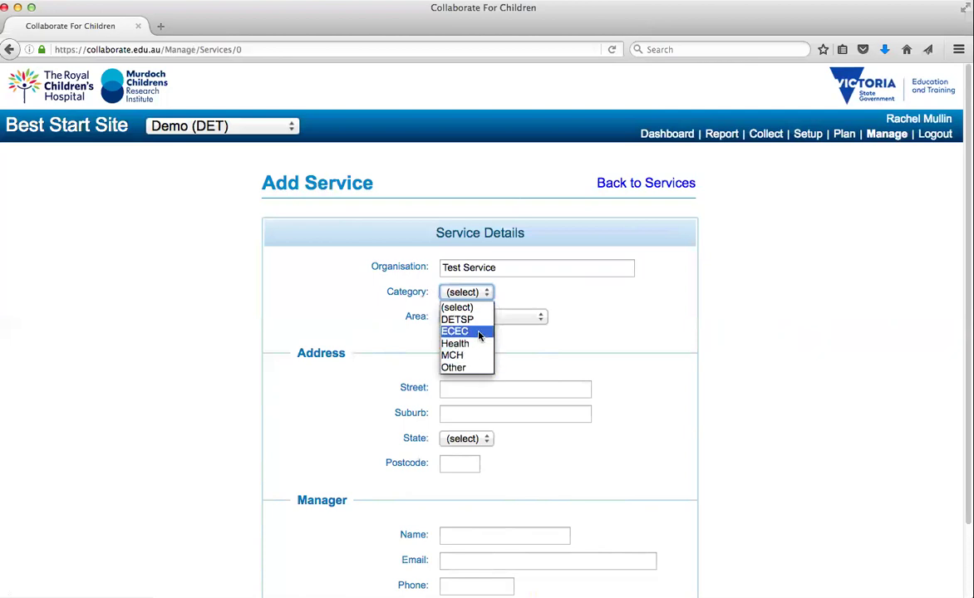
left_click(486, 324)
left_click(540, 320)
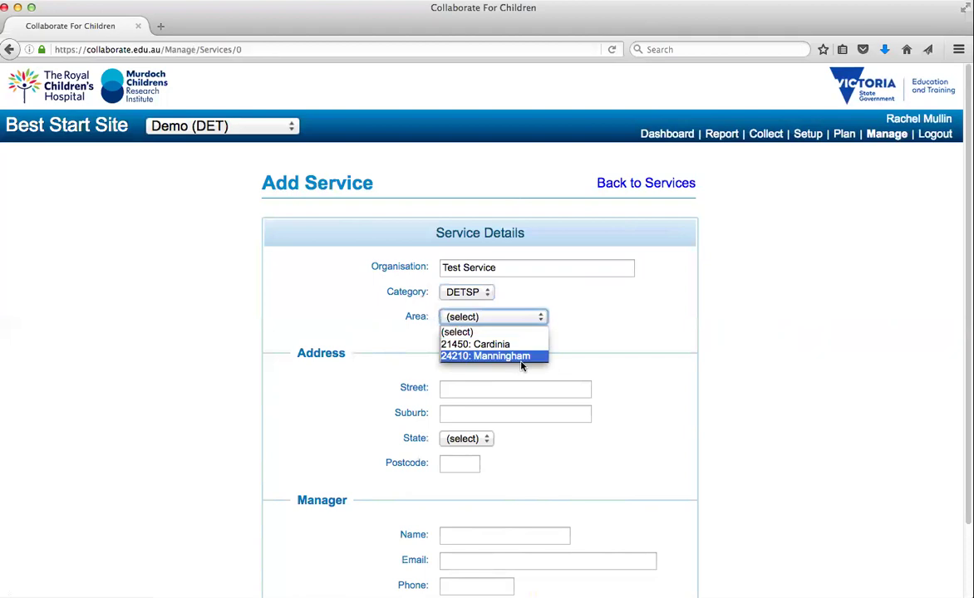
left_click(523, 356)
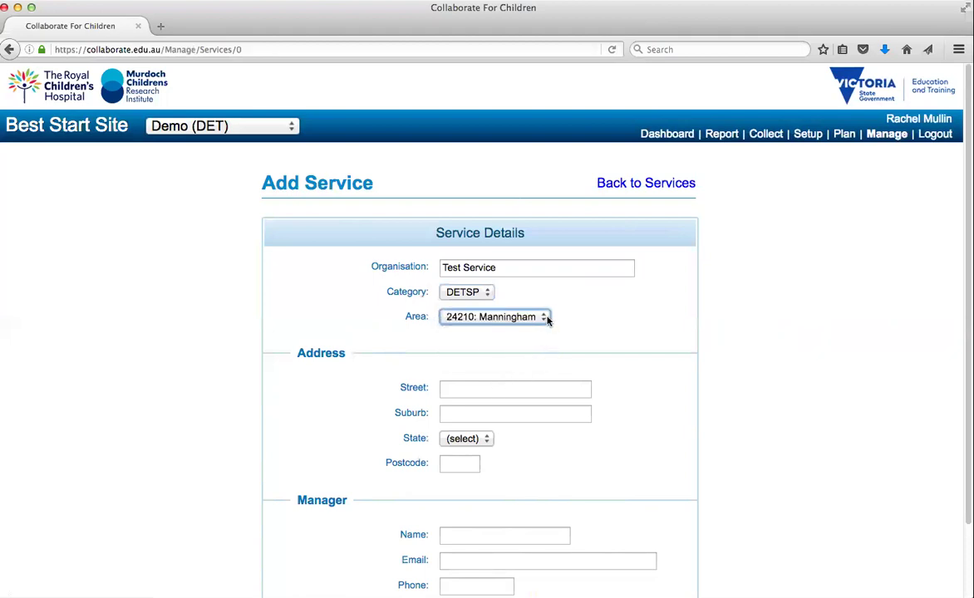
left_click(446, 464)
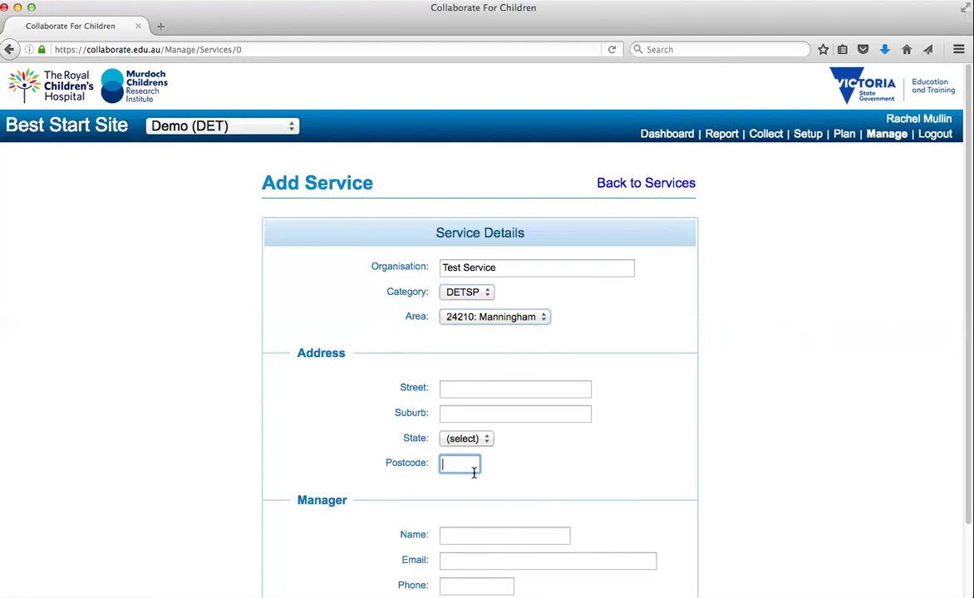
left_click(490, 390)
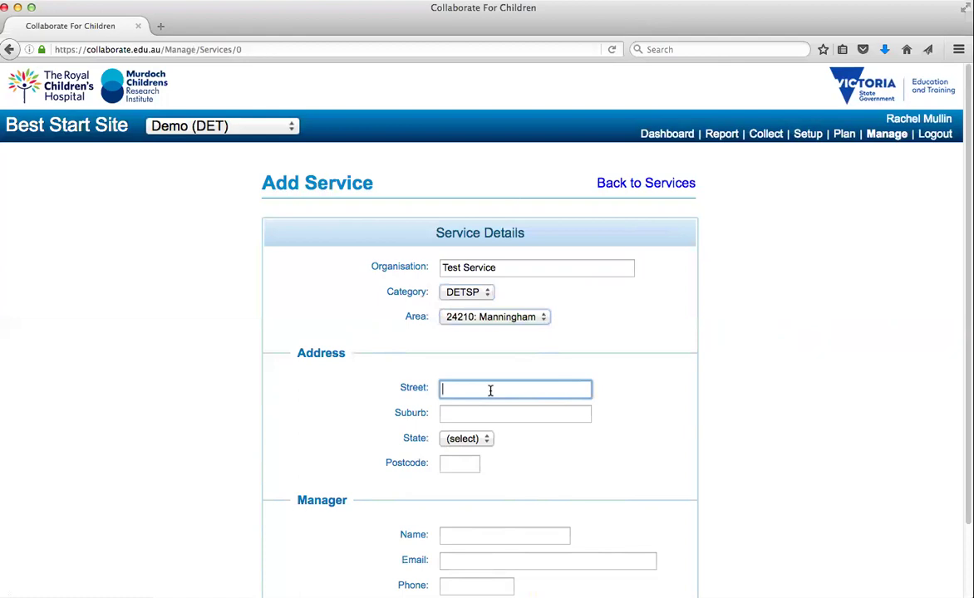
key("Tab")
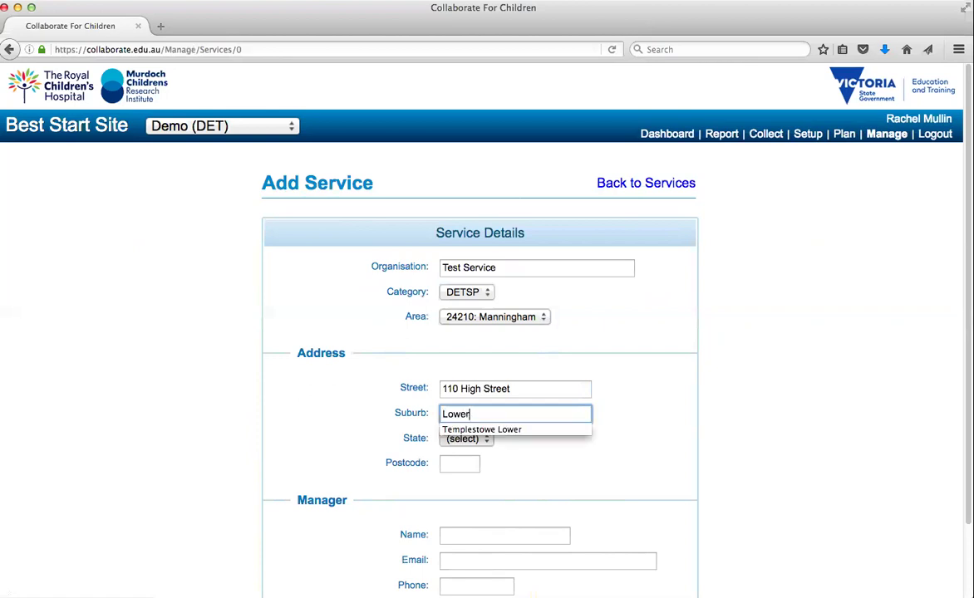
key("Tab")
key("Tab")
key("Tab")
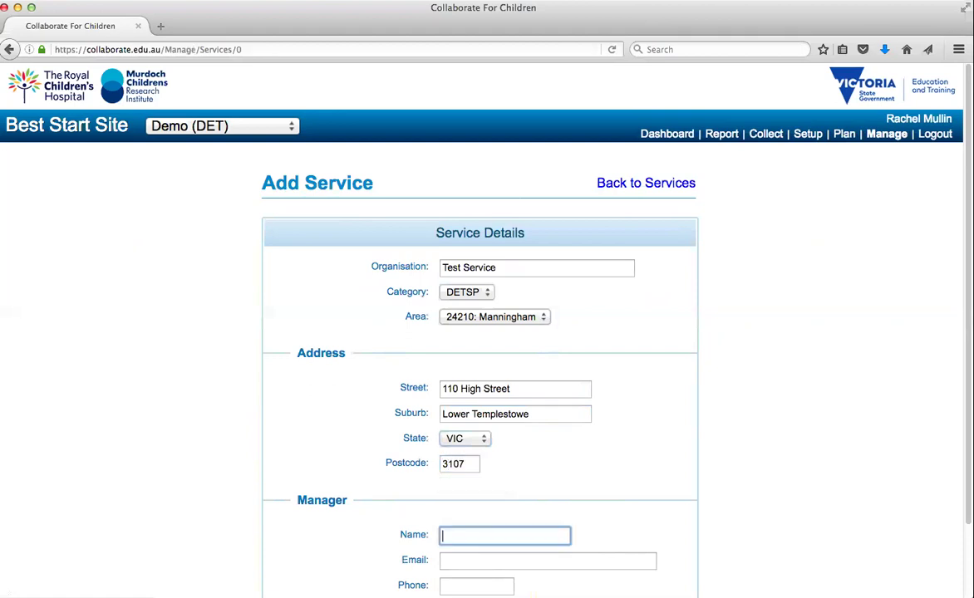
Set manager name 'Test User' and fill in the manager's contact e-mail and phone number.
type("Test ")
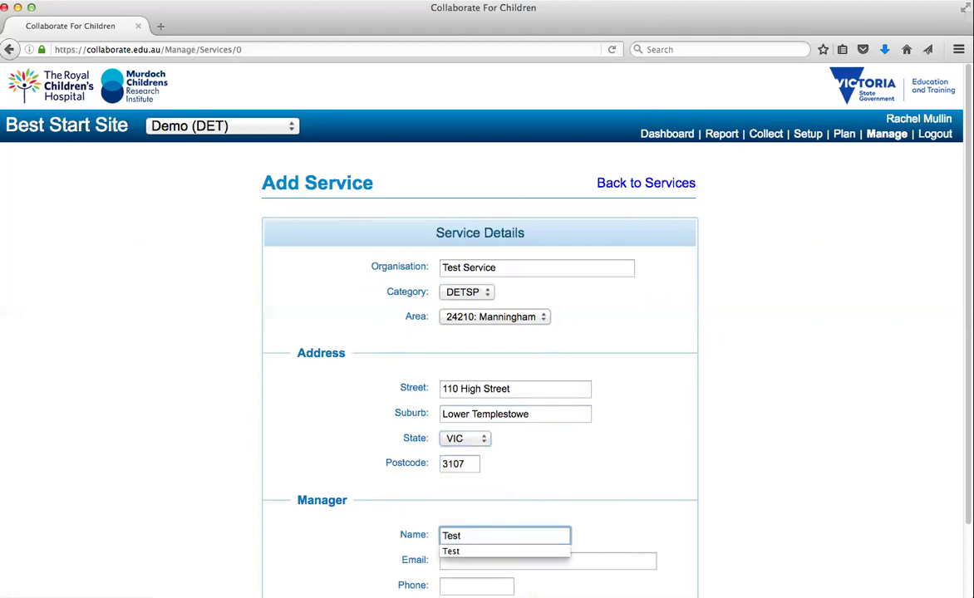
type("User")
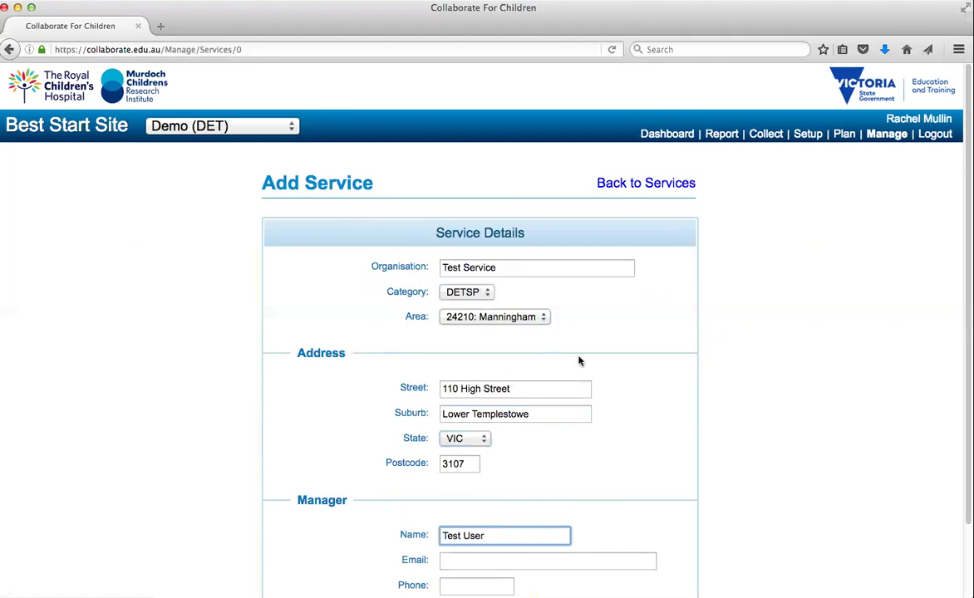
scroll(859, 330, "down", 3)
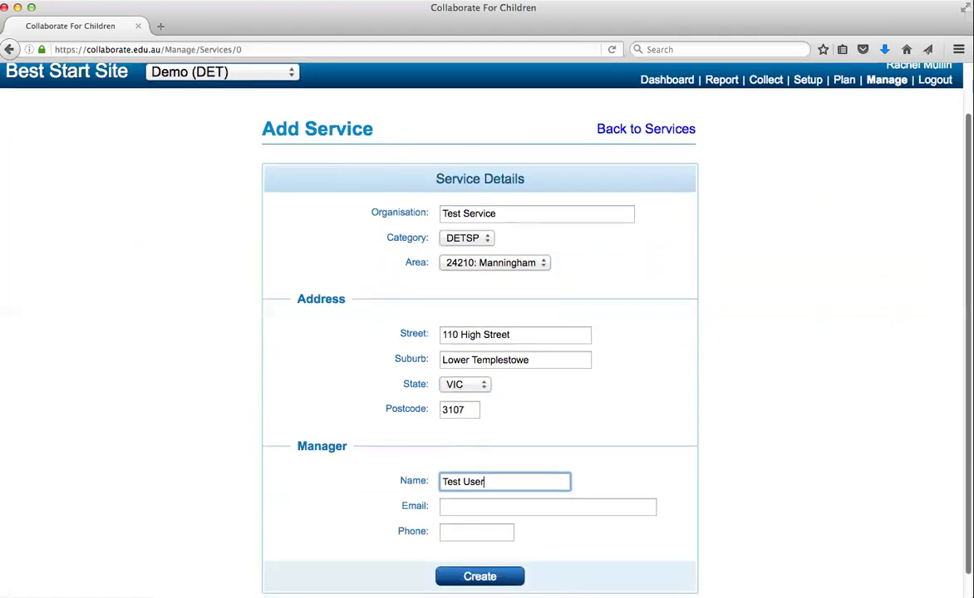
left_click(497, 484)
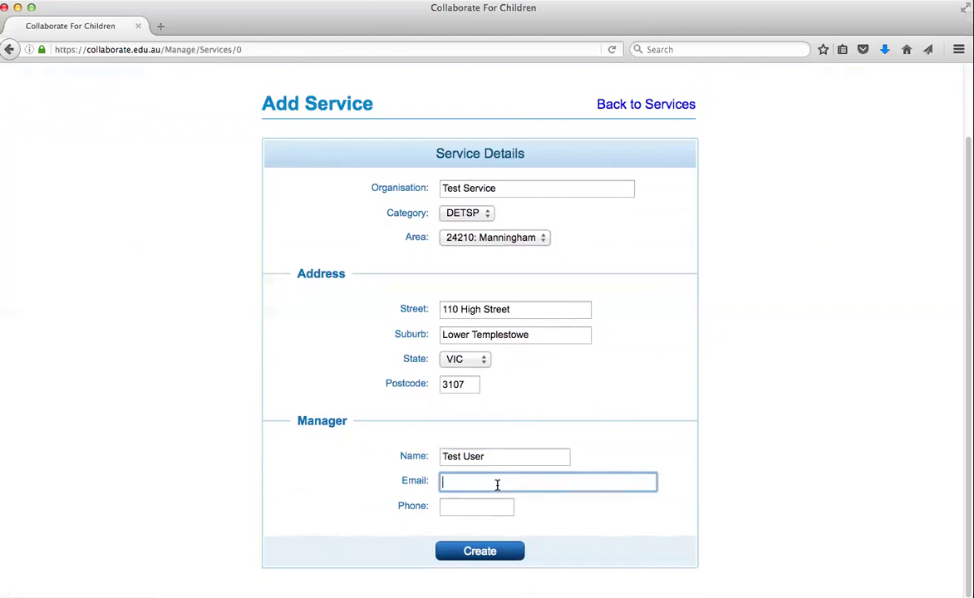
type("rachel")
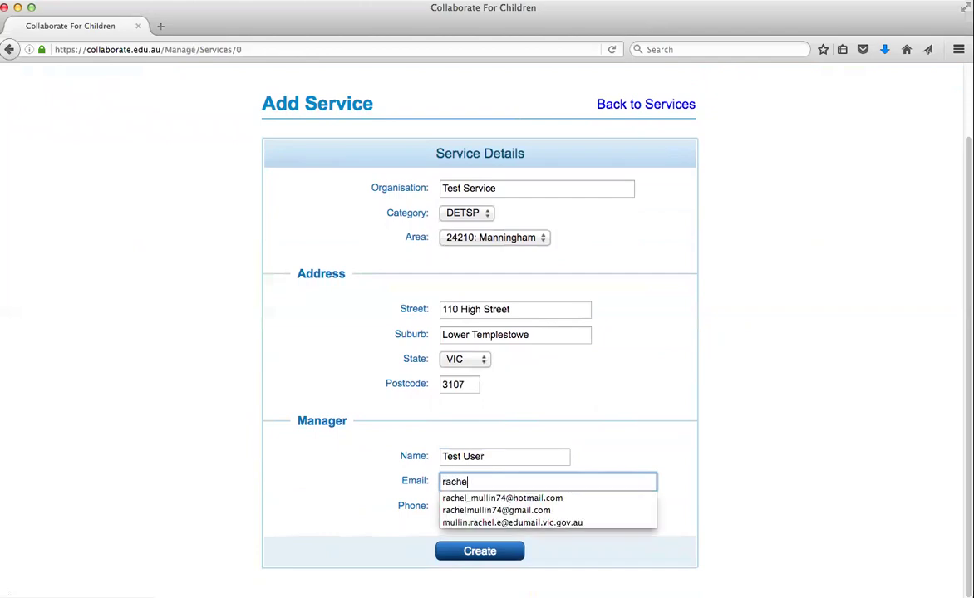
key("Down")
key("Tab")
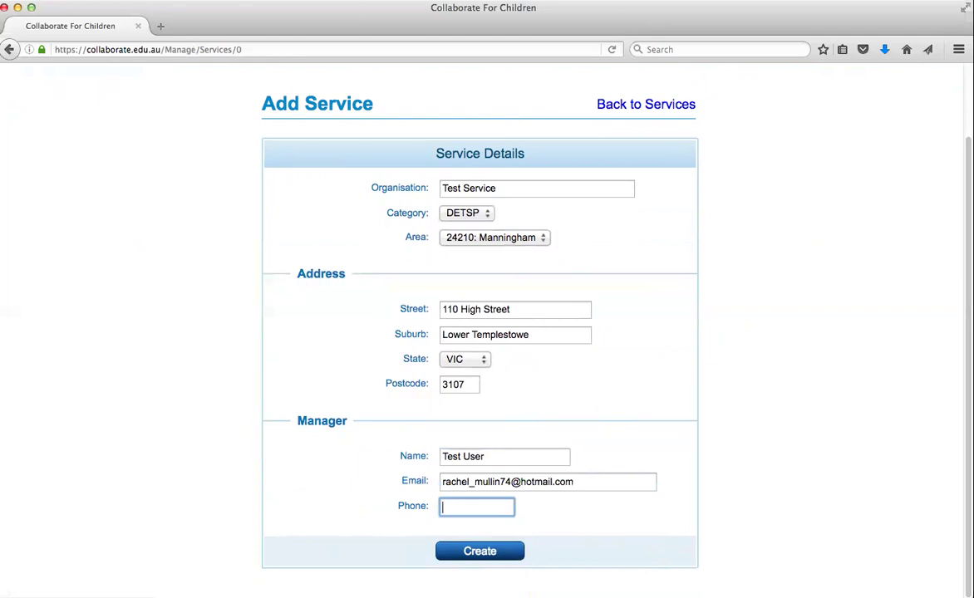
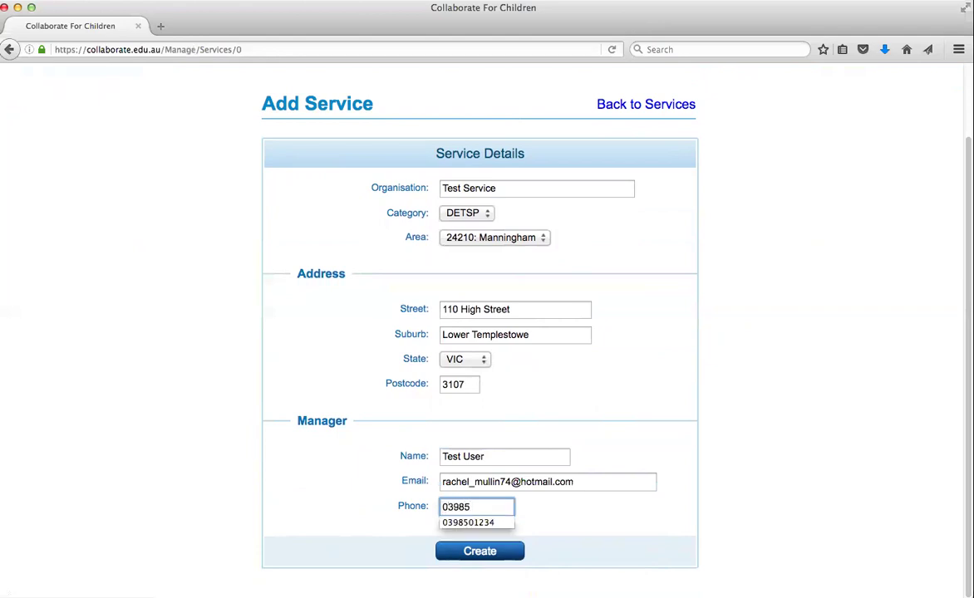
key("Down")
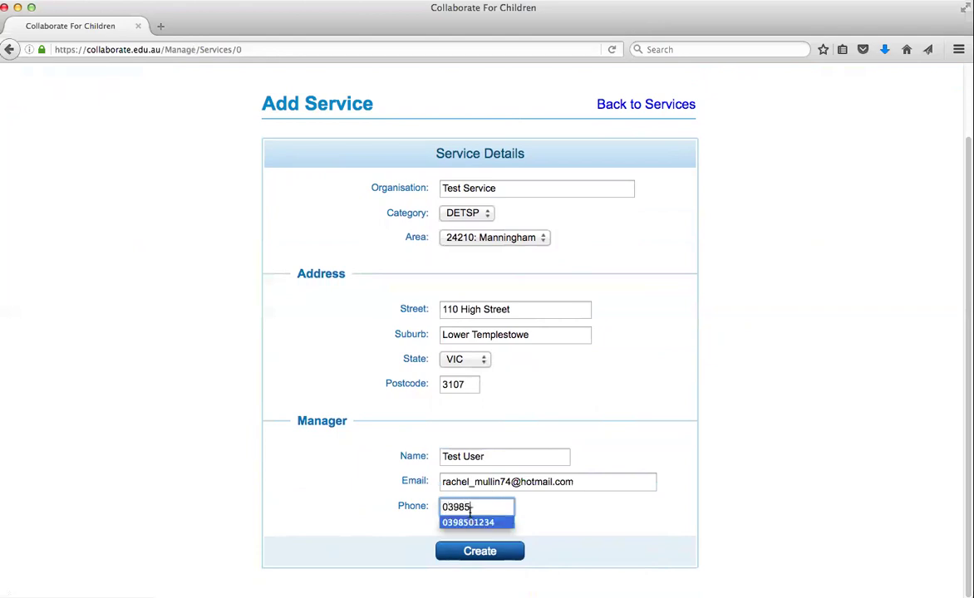
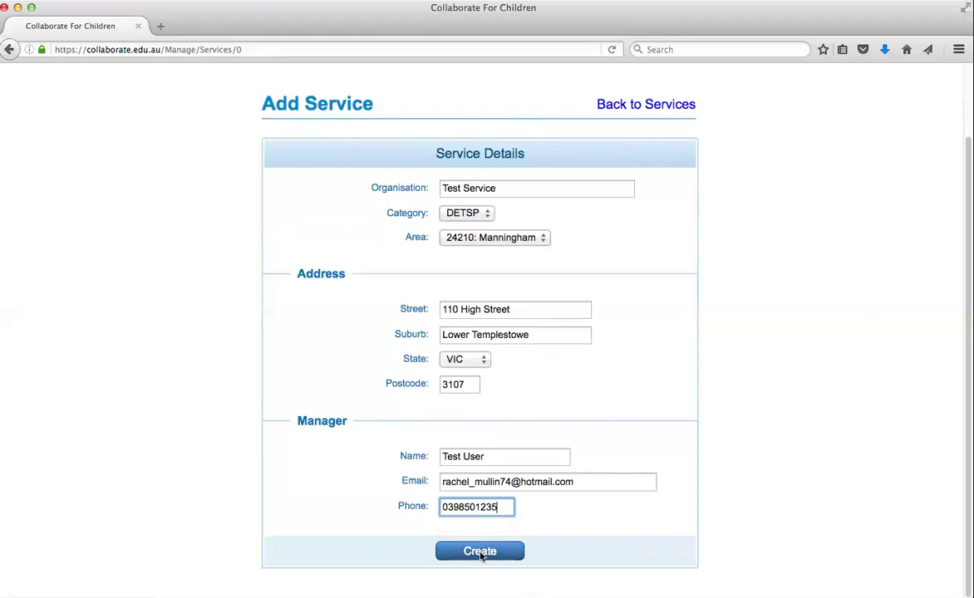
Submit the new service, which is rejected because the manager e-mail is already in use.
left_click(480, 552)
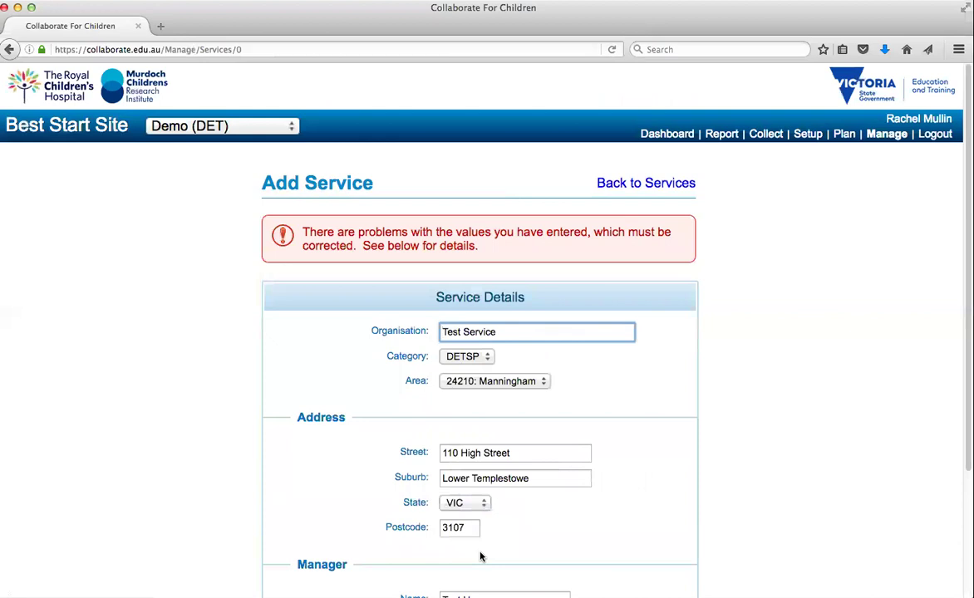
scroll(945, 340, "down", 2)
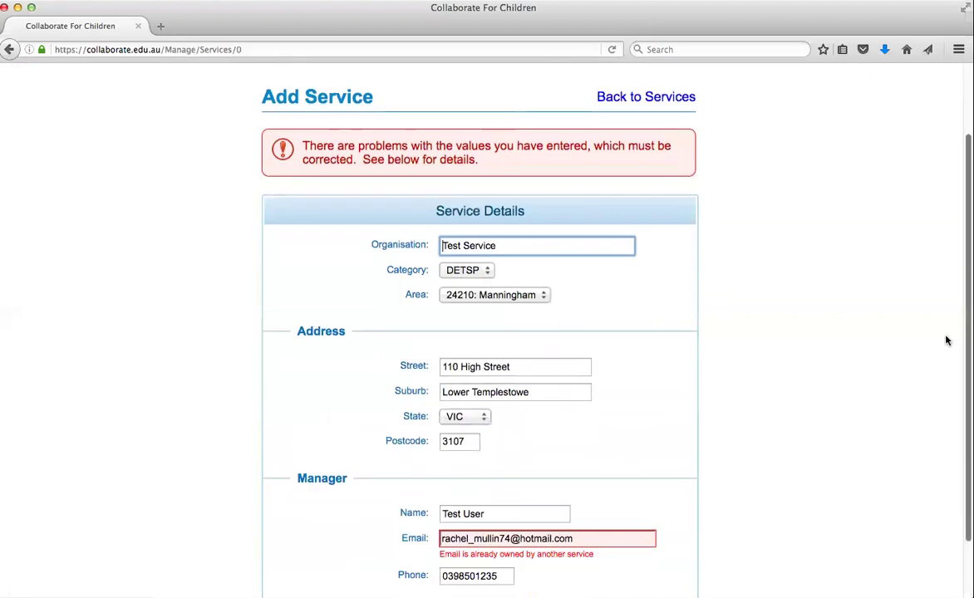
scroll(946, 340, "down", 1)
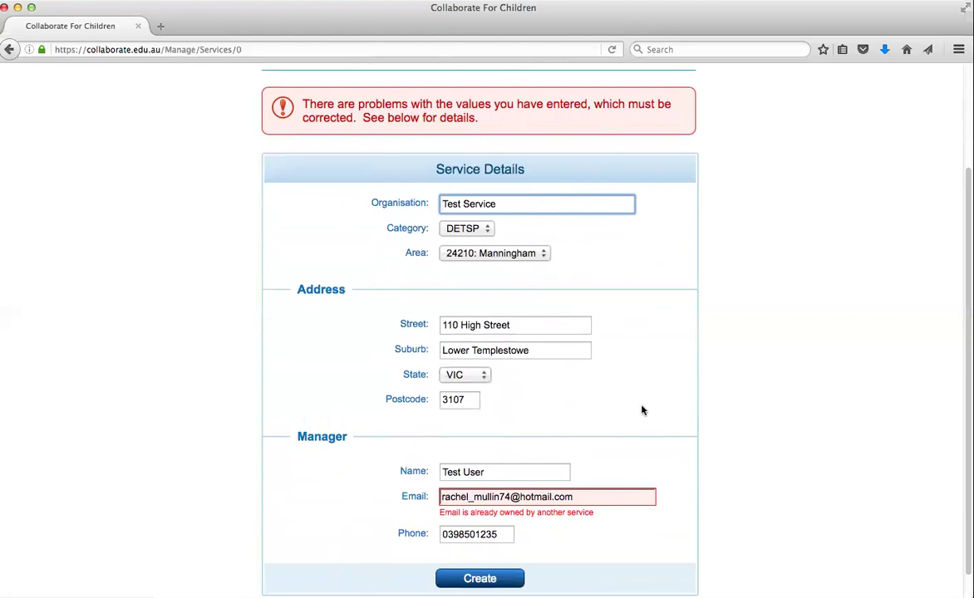
Replace the manager e-mail with an unused address and create Test Service successfully.
left_click(588, 496)
left_click_drag(588, 496, 409, 497)
key("BackSpace")
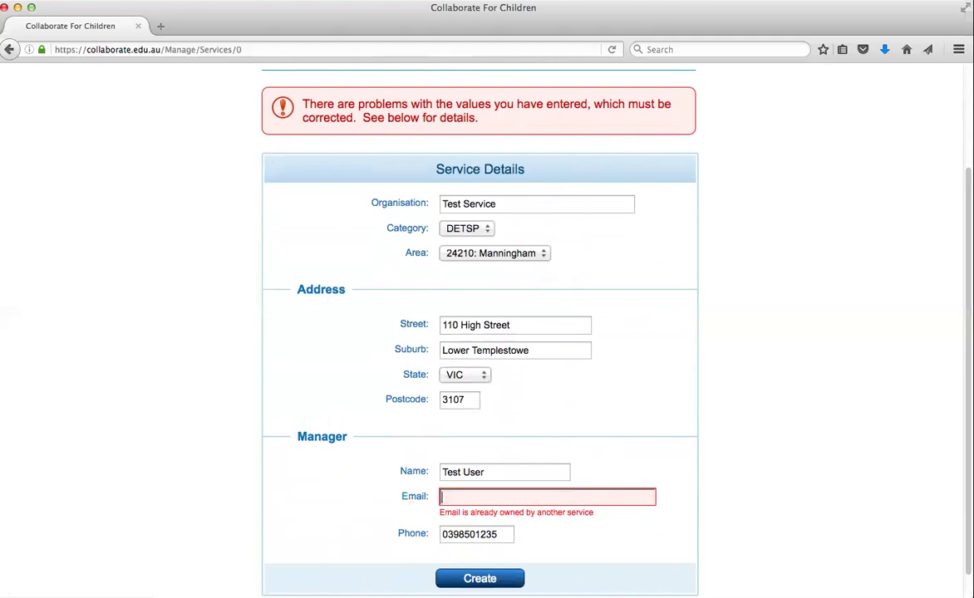
type("testservice@testemail.com.au")
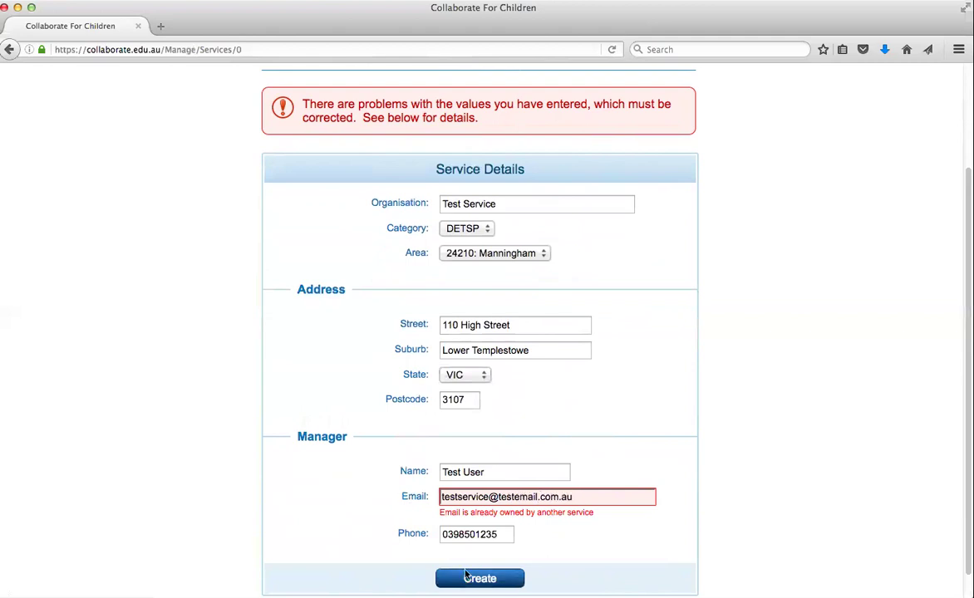
left_click(463, 581)
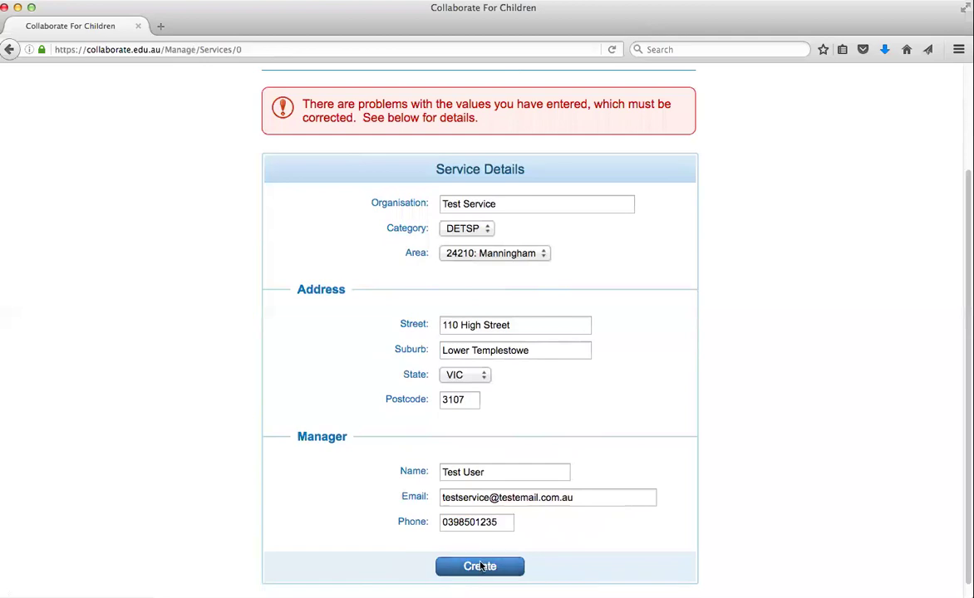
left_click(488, 570)
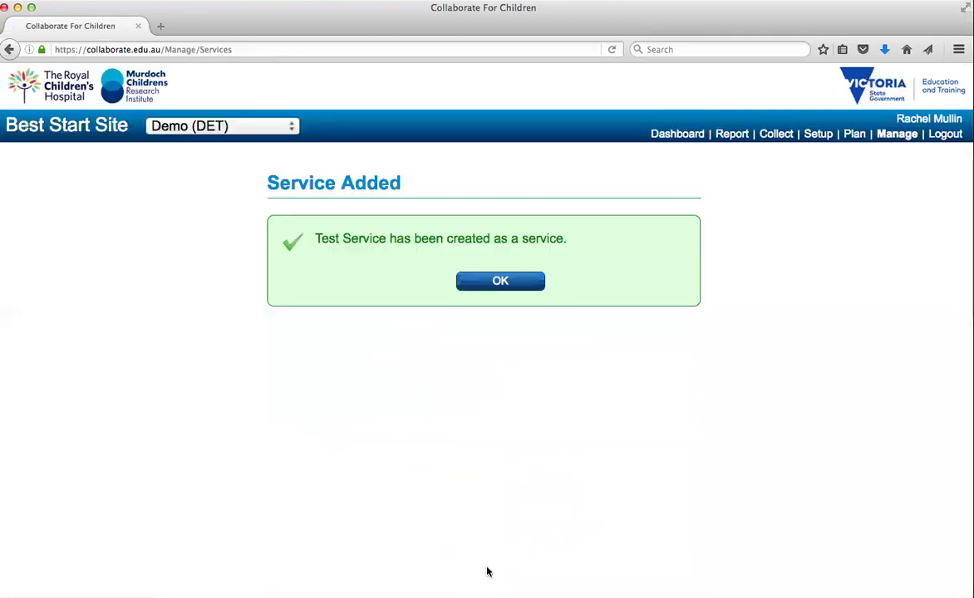
Dismiss the Service Added confirmation to see Test Service (ID 636, DETSP, Manningham) in Manage Services.
left_click(497, 283)
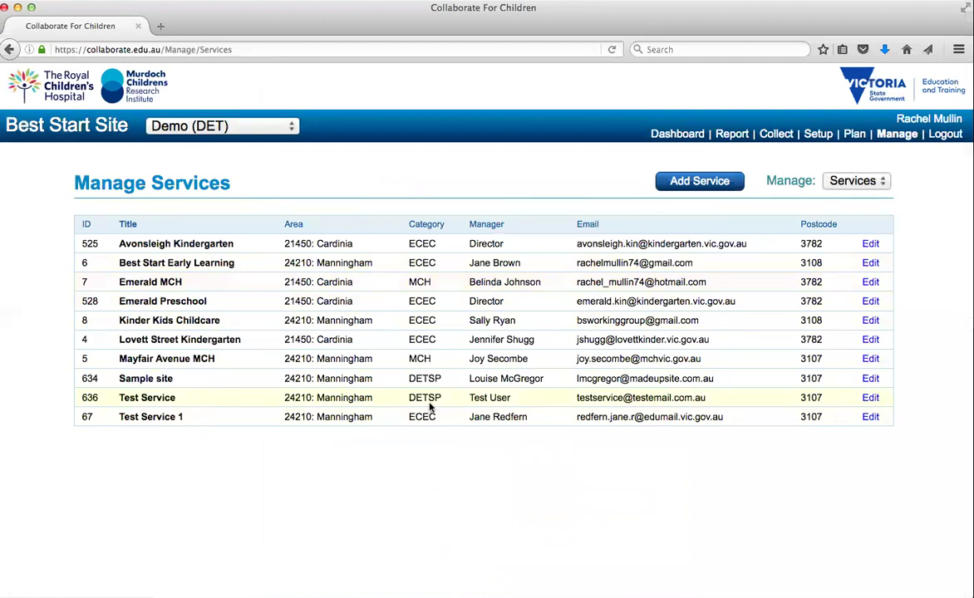
left_click(870, 398)
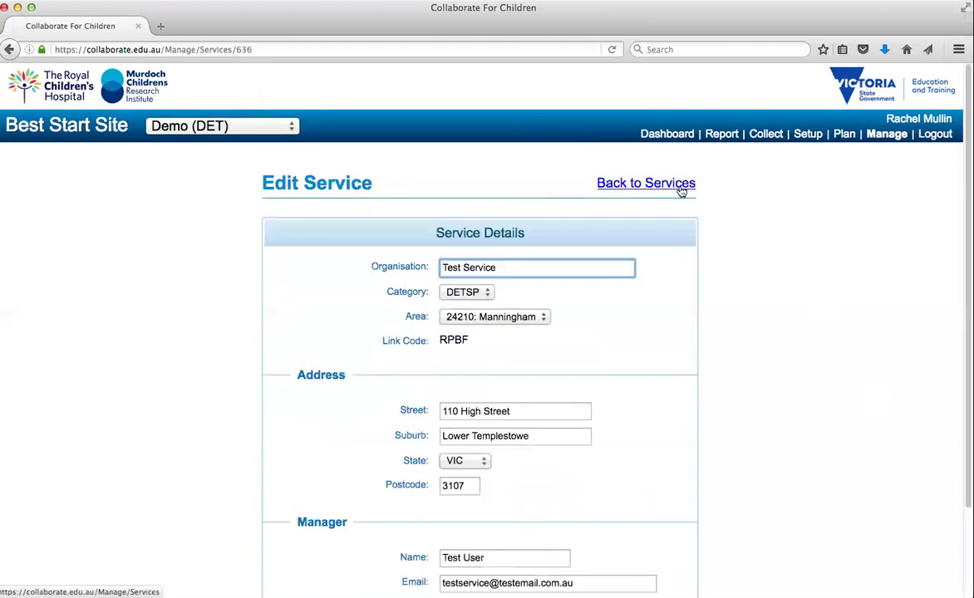
left_click(682, 189)
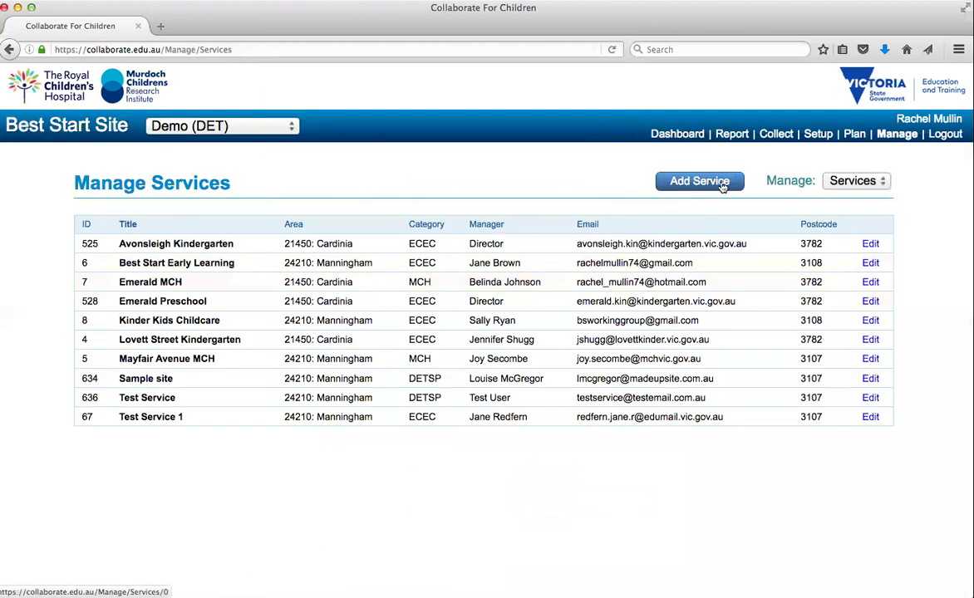